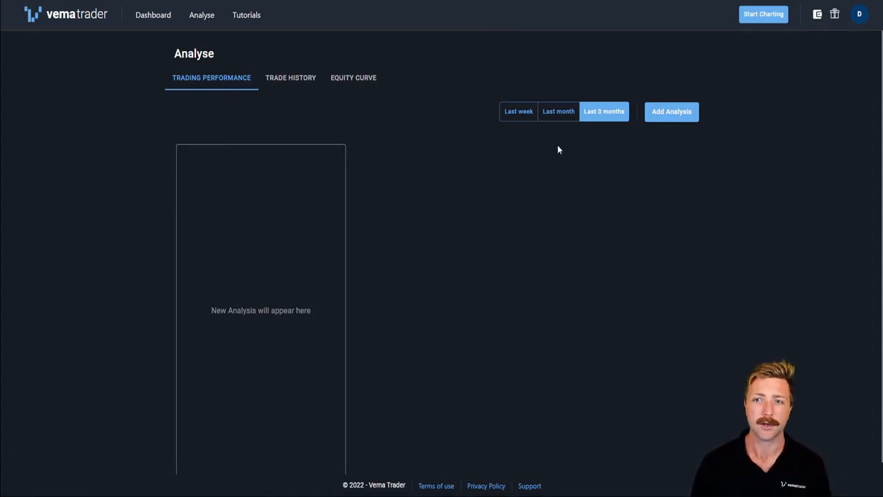
- Add a new analysis named "All trades" with no included or excluded tags and save it
{"action": "left_click", "coordinate": [675, 121]}
{"action": "left_click", "coordinate": [357, 218]}
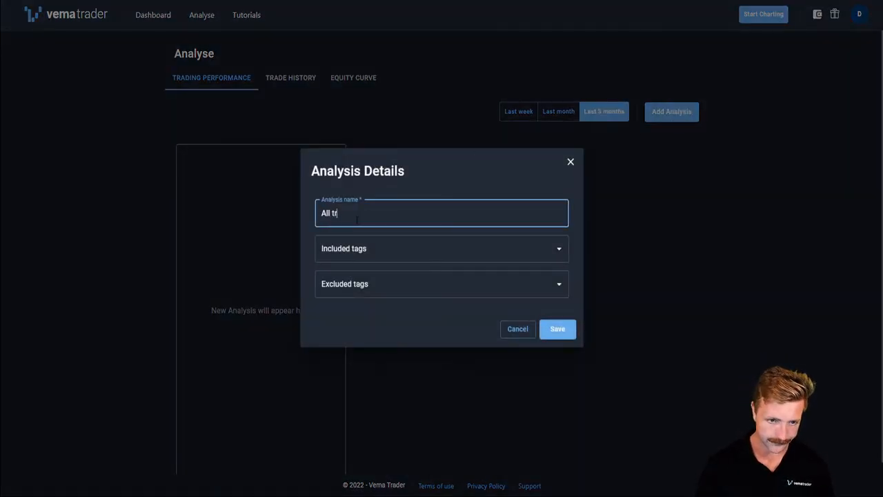
{"action": "type", "text": "All trades"}
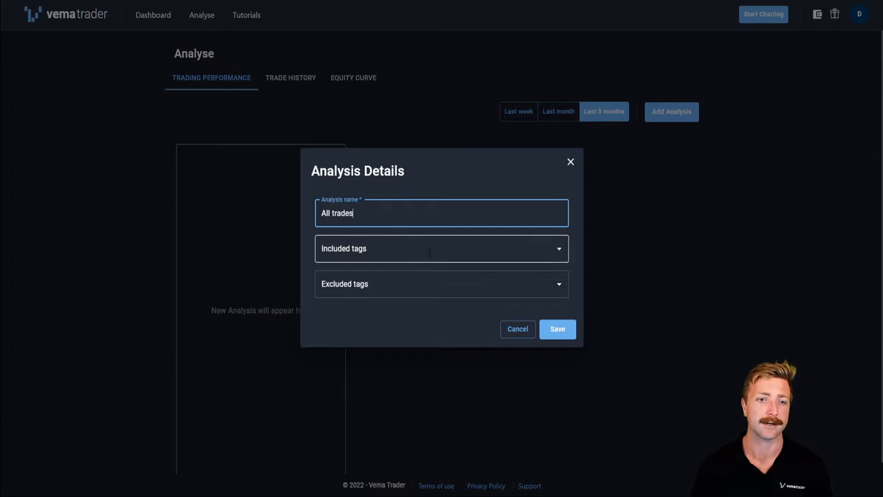
{"action": "left_click", "coordinate": [558, 329]}
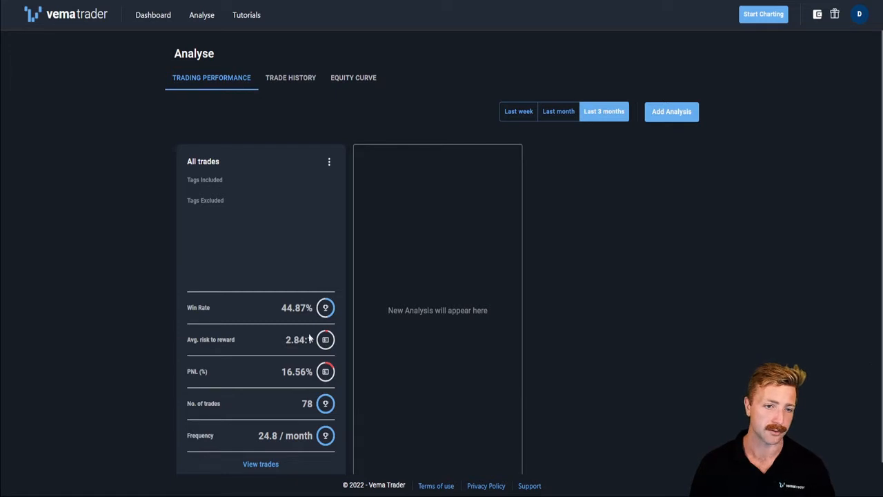
- Duplicate the All trades analysis and rename the copy "Bounce"
{"action": "scroll", "coordinate": [319, 307], "scroll_direction": "down", "scroll_amount": 1}
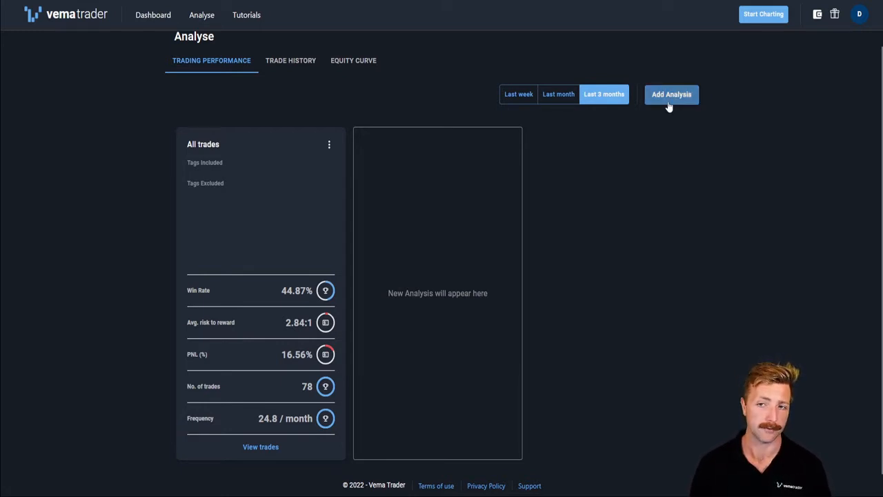
{"action": "left_click", "coordinate": [330, 146]}
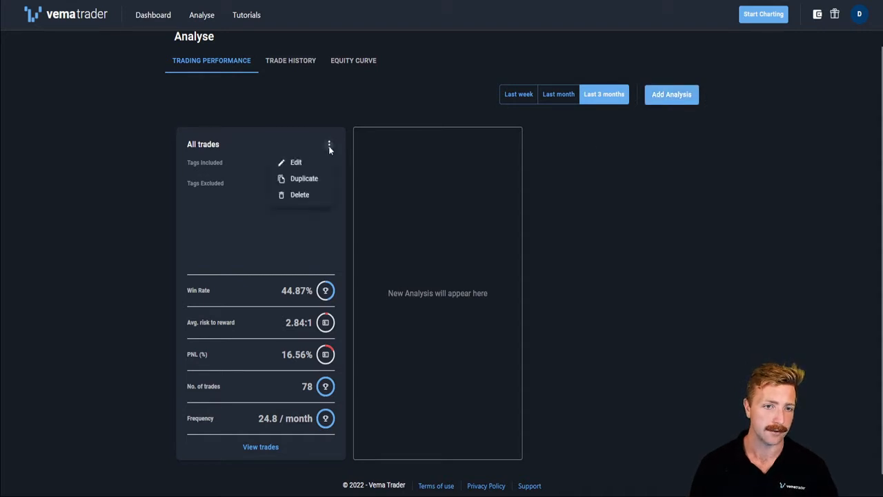
{"action": "left_click", "coordinate": [306, 178]}
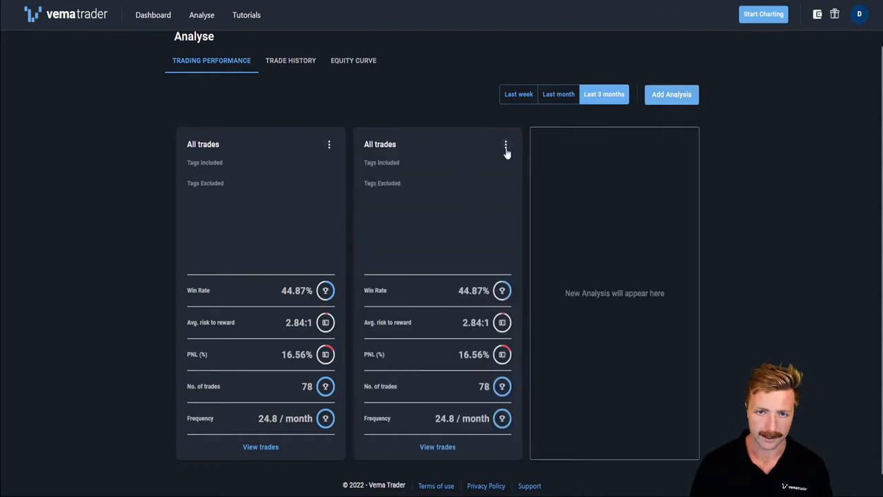
{"action": "left_click", "coordinate": [506, 144]}
{"action": "left_click", "coordinate": [469, 163]}
{"action": "left_click_drag", "start_coordinate": [359, 213], "coordinate": [303, 216]}
{"action": "type", "text": "Bounce"}
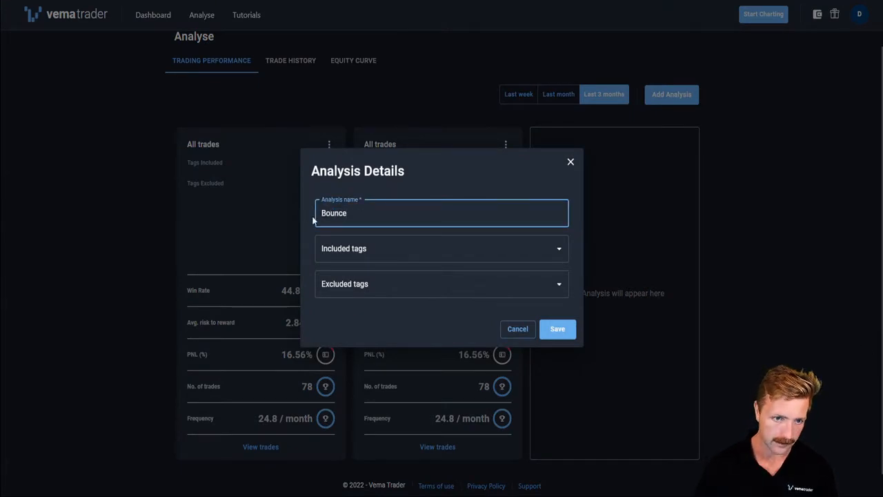
- Add "Strategy: Bounce" to the Bounce analysis's included tags and save it
{"action": "left_click", "coordinate": [359, 247]}
{"action": "type", "text": "bounce"}
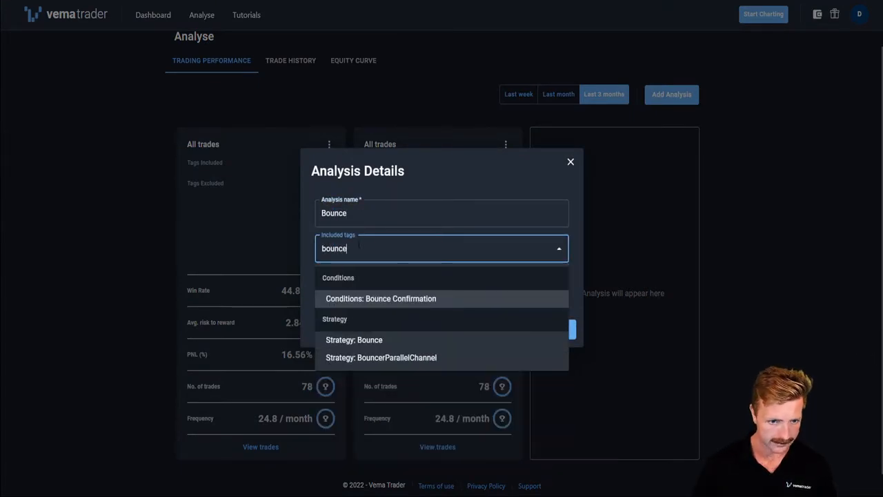
{"action": "left_click", "coordinate": [376, 339]}
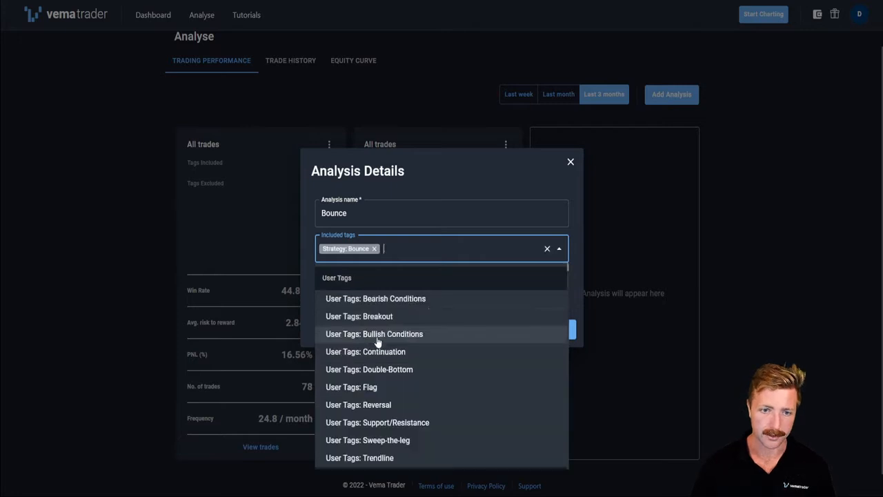
{"action": "left_click", "coordinate": [580, 281]}
{"action": "left_click", "coordinate": [556, 330]}
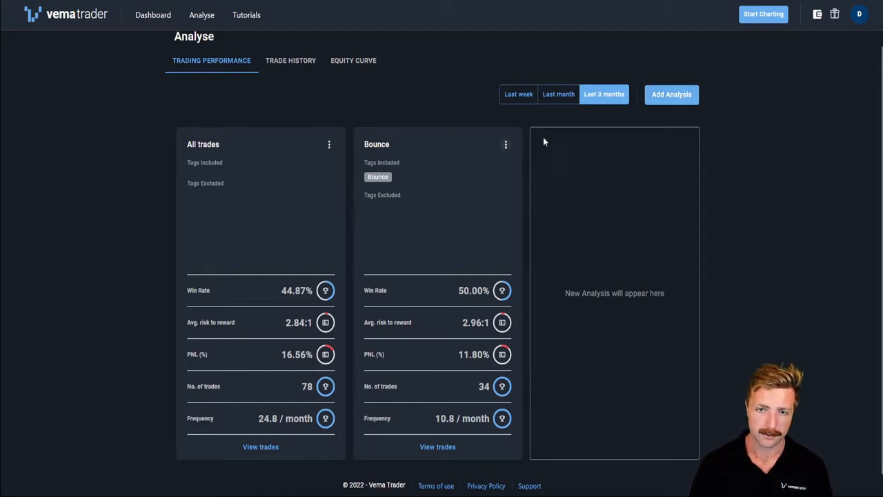
- Add a new analysis named "Cross" with the included tag "Strategy: Cross" and save it
{"action": "left_click", "coordinate": [670, 95]}
{"action": "left_click", "coordinate": [404, 214]}
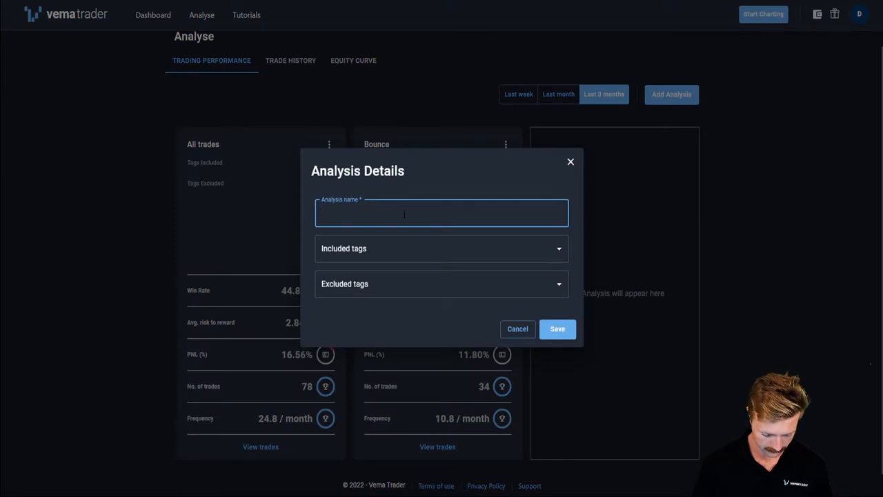
{"action": "type", "text": "Cross"}
{"action": "left_click", "coordinate": [387, 249]}
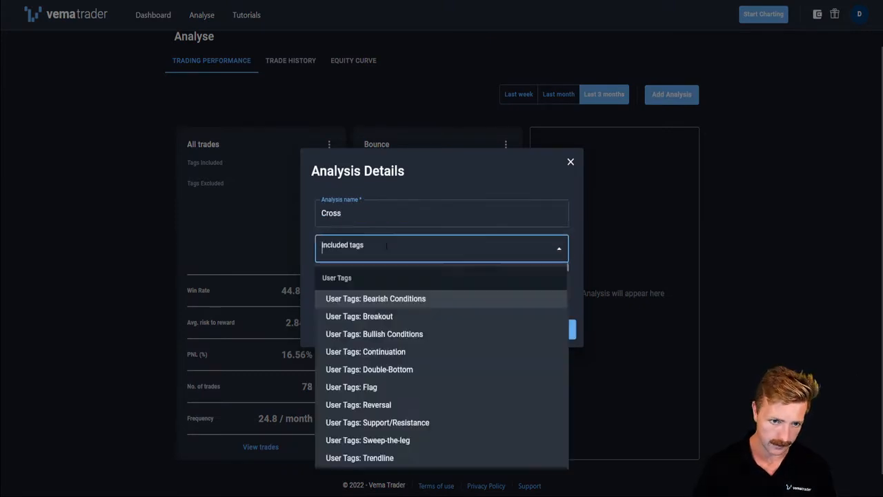
{"action": "type", "text": "Cross"}
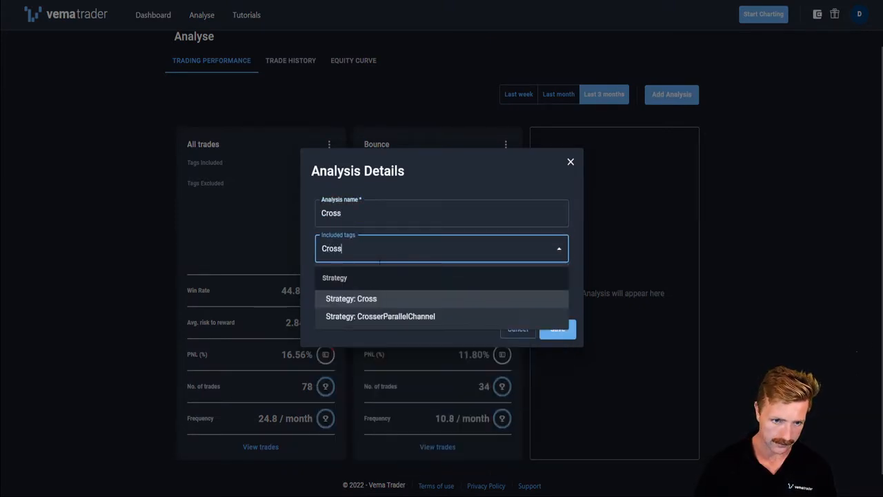
{"action": "left_click", "coordinate": [373, 300]}
{"action": "left_click", "coordinate": [574, 333]}
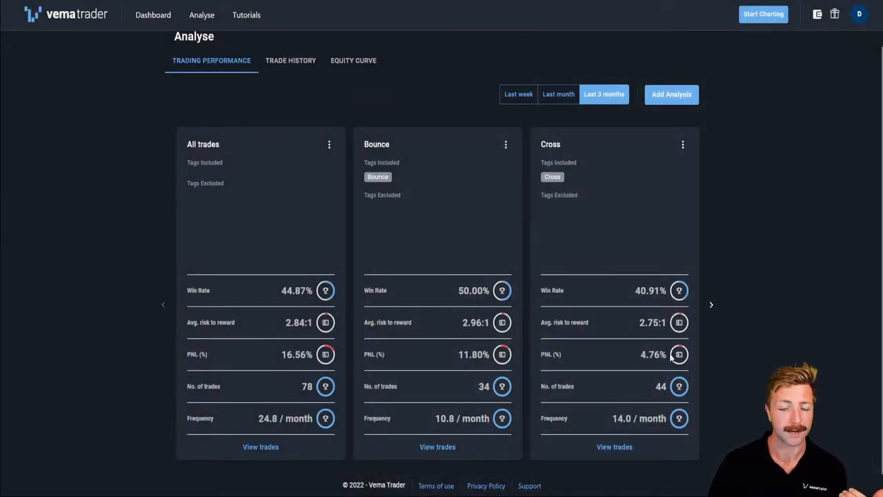
- Delete the Cross analysis
{"action": "left_click", "coordinate": [684, 146]}
{"action": "left_click", "coordinate": [651, 195]}
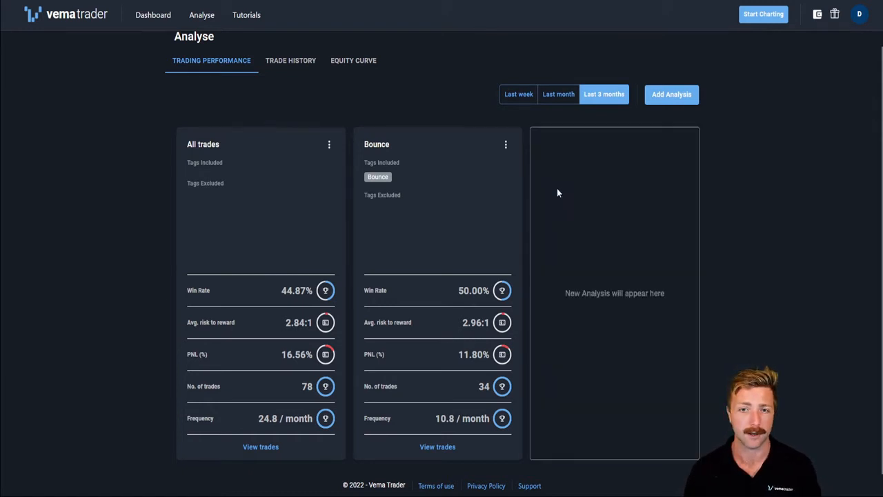
- Duplicate the Bounce analysis and rename the copy "Bounce Short"
{"action": "left_click", "coordinate": [506, 145]}
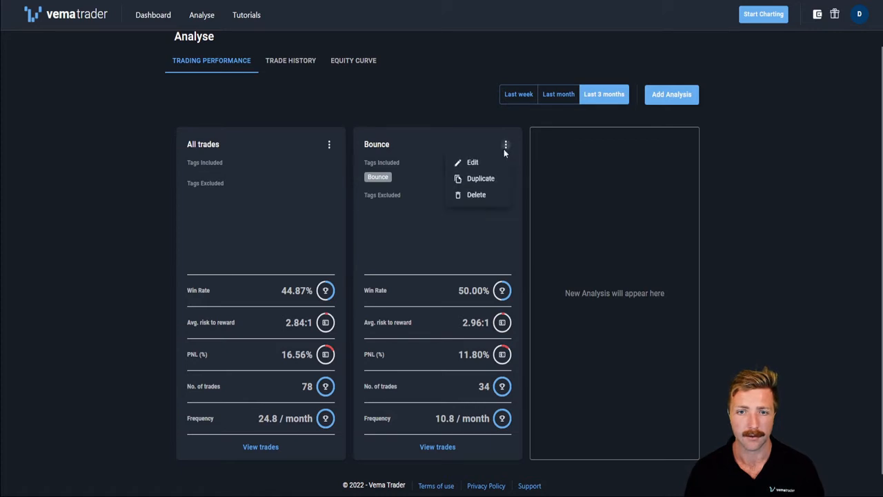
{"action": "left_click", "coordinate": [481, 179]}
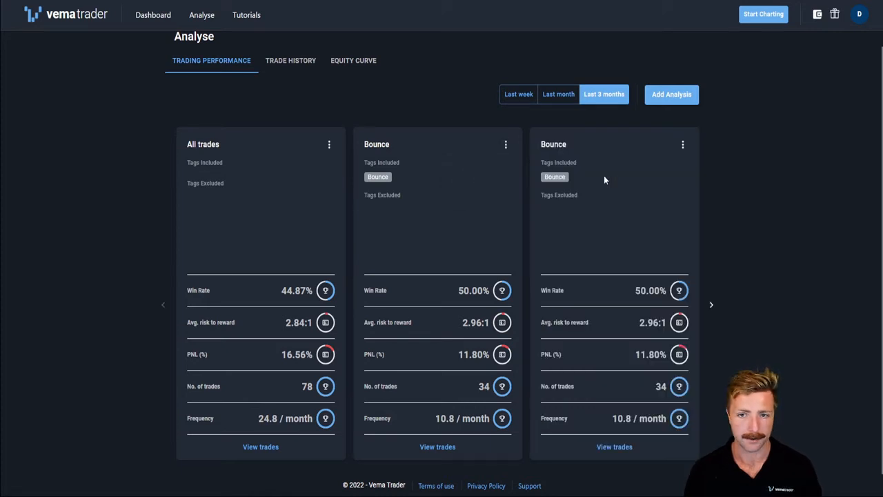
{"action": "left_click", "coordinate": [683, 145]}
{"action": "left_click", "coordinate": [646, 162]}
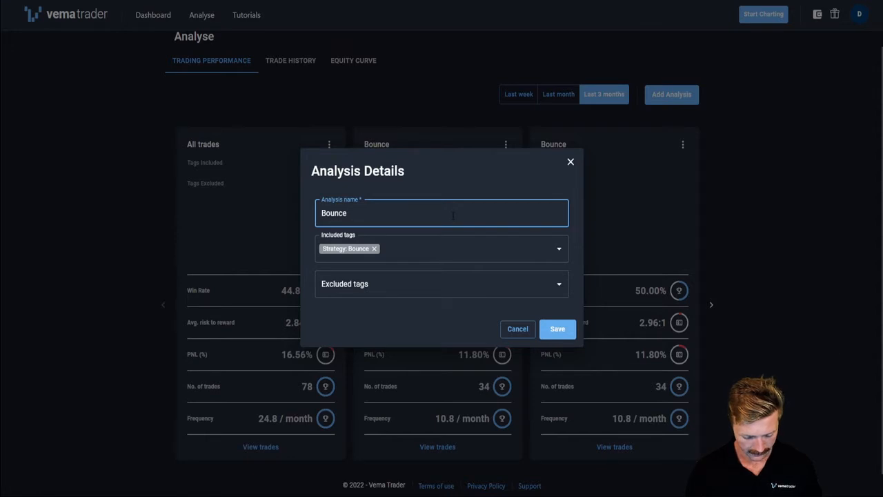
{"action": "type", "text": "Short"}
- Add "Direction: Short" to the Bounce Short analysis's included tags and save it
{"action": "left_click", "coordinate": [459, 254]}
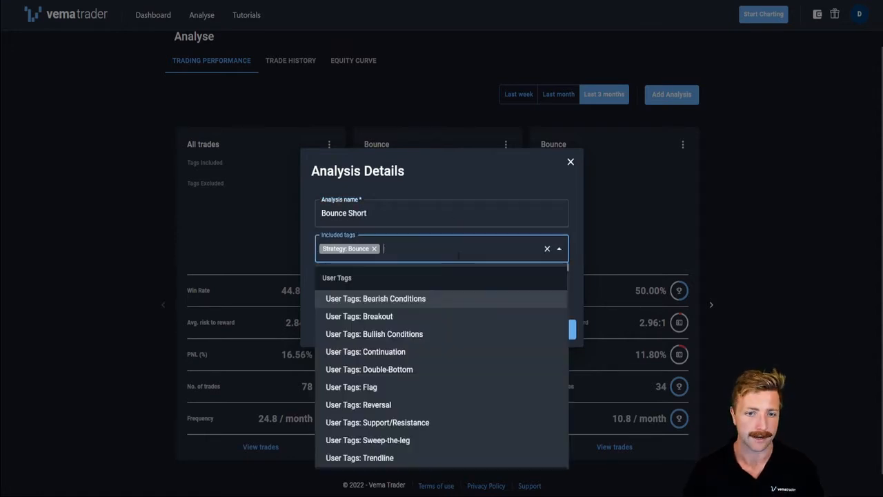
{"action": "type", "text": "Short"}
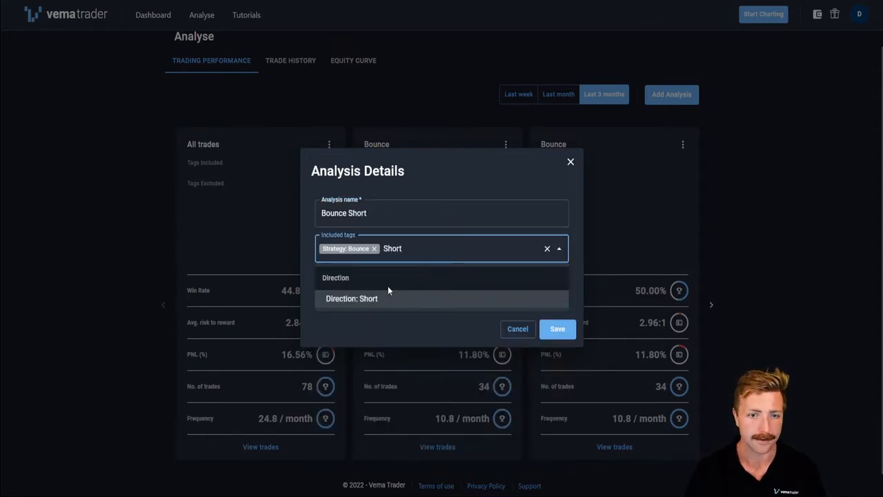
{"action": "left_click", "coordinate": [377, 300]}
{"action": "left_click", "coordinate": [581, 276]}
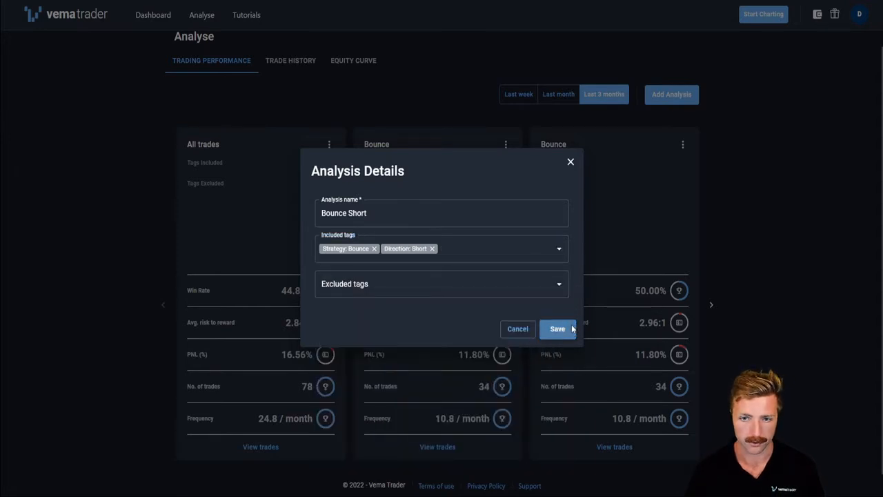
{"action": "left_click", "coordinate": [571, 329]}
- Rename the original Bounce analysis "Bounce Long", add the included tag "Direction: Long", and save it
{"action": "left_click", "coordinate": [506, 144]}
{"action": "left_click", "coordinate": [457, 163]}
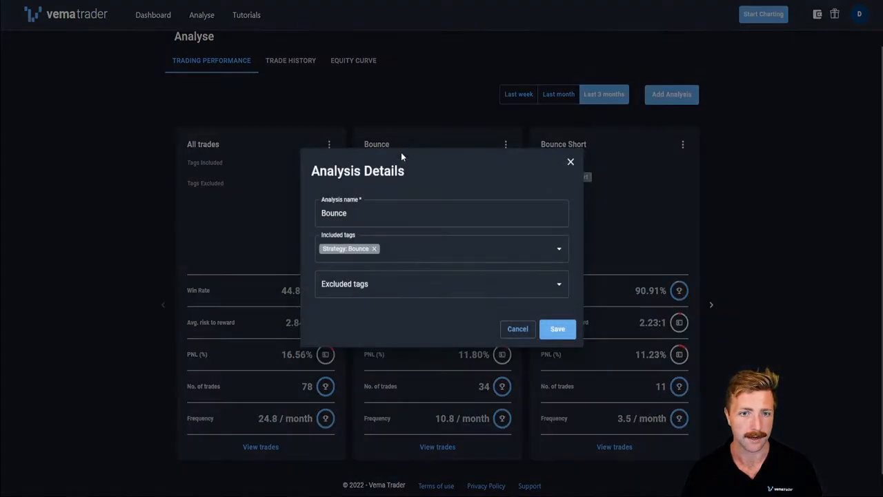
{"action": "left_click", "coordinate": [373, 213]}
{"action": "type", "text": "Long"}
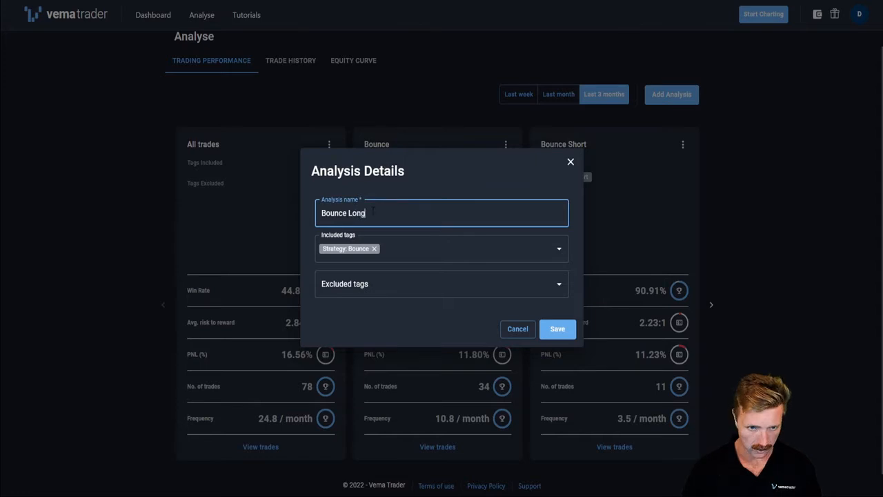
{"action": "left_click", "coordinate": [420, 248]}
{"action": "type", "text": "Long"}
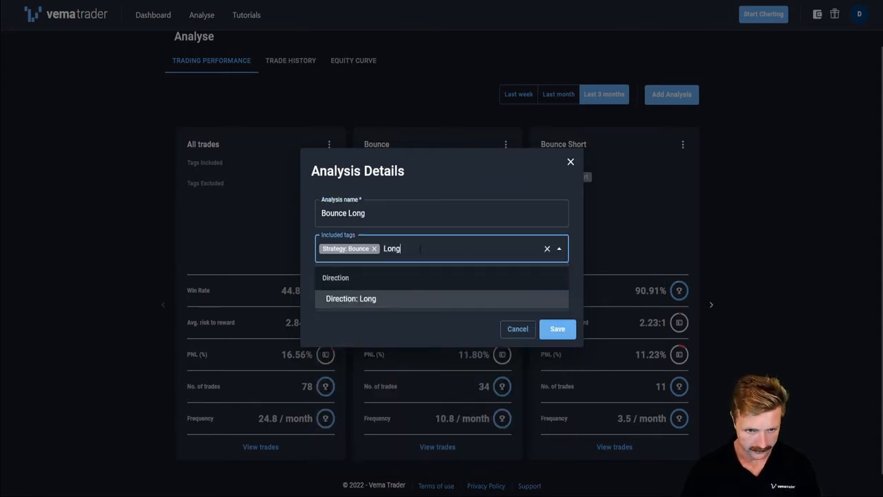
{"action": "left_click", "coordinate": [385, 299]}
{"action": "left_click", "coordinate": [572, 309]}
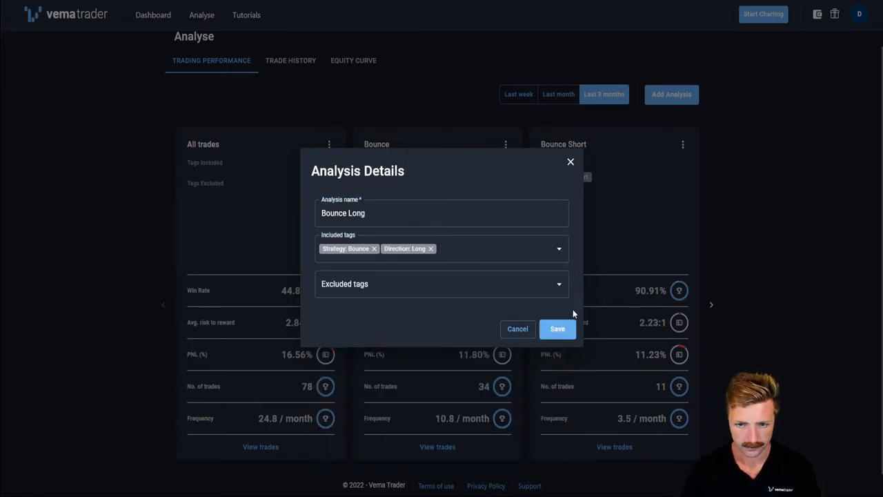
{"action": "left_click", "coordinate": [570, 329]}
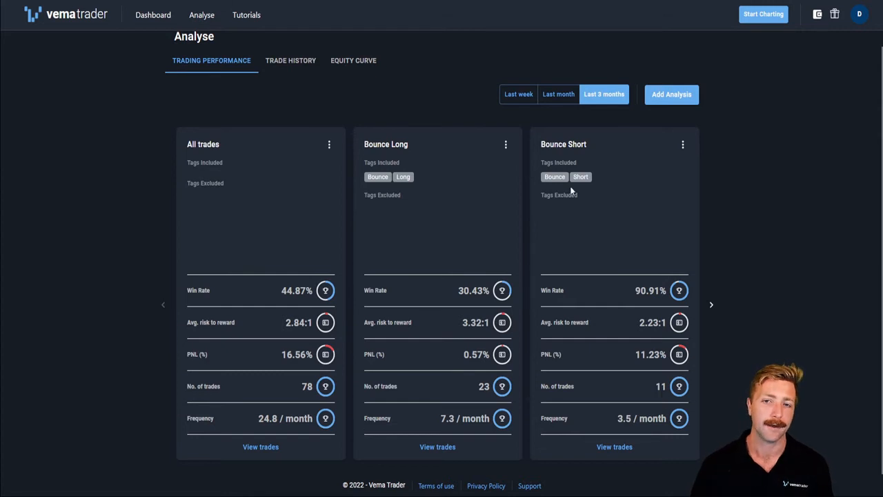
- Replace the "Direction: Long" included tag of the Bounce Long analysis with "Symbol: XBTUSD" and save it
{"action": "left_click", "coordinate": [506, 146]}
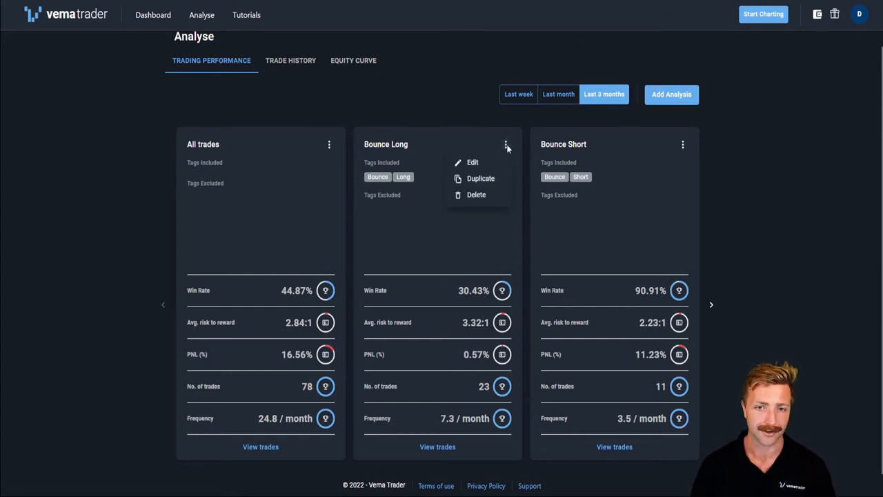
{"action": "left_click", "coordinate": [474, 161]}
{"action": "left_click", "coordinate": [430, 249]}
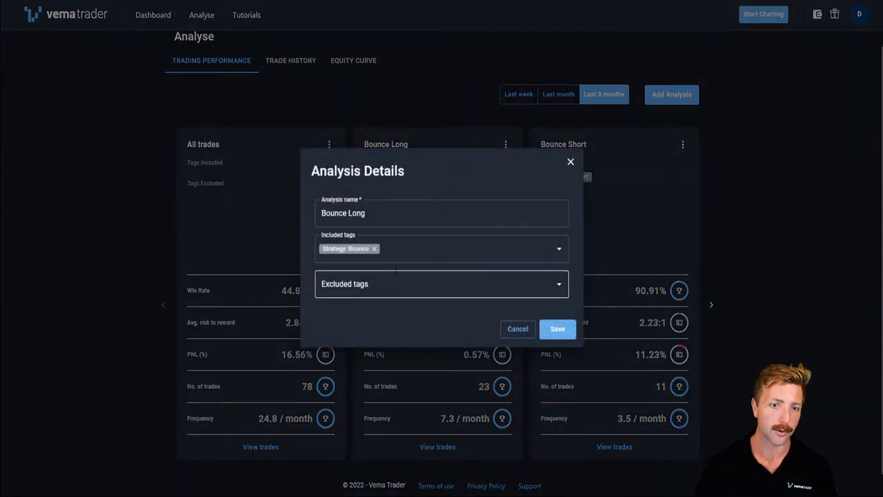
{"action": "left_click", "coordinate": [399, 249]}
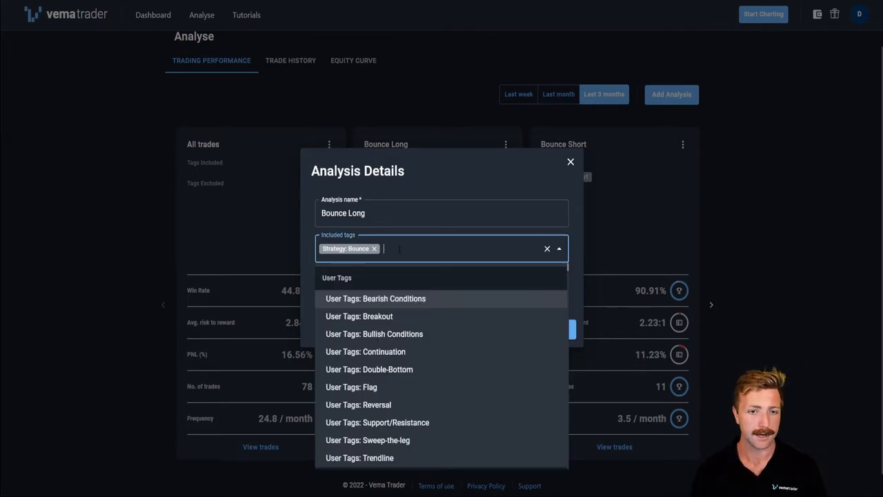
{"action": "type", "text": "XBTUSD"}
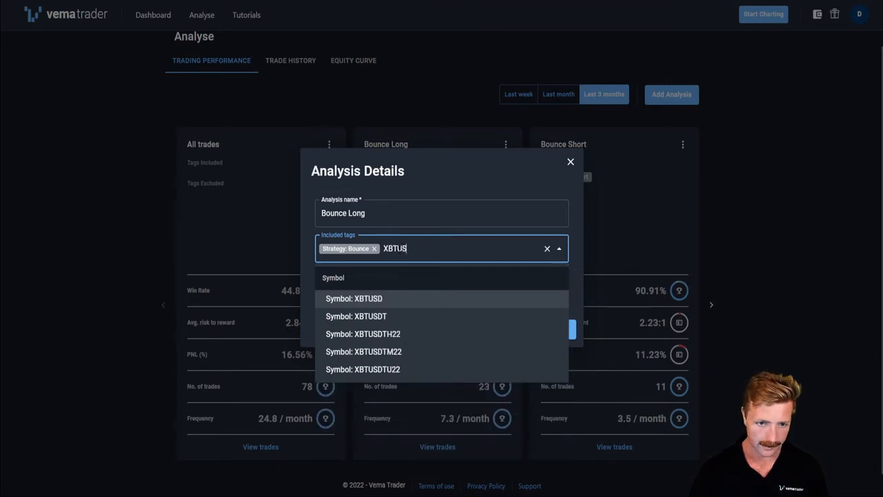
{"action": "left_click", "coordinate": [389, 299]}
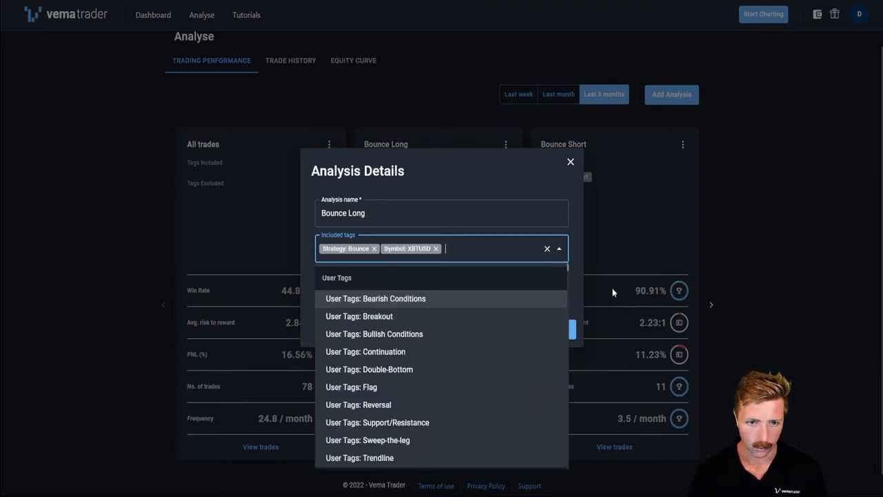
{"action": "left_click", "coordinate": [578, 259]}
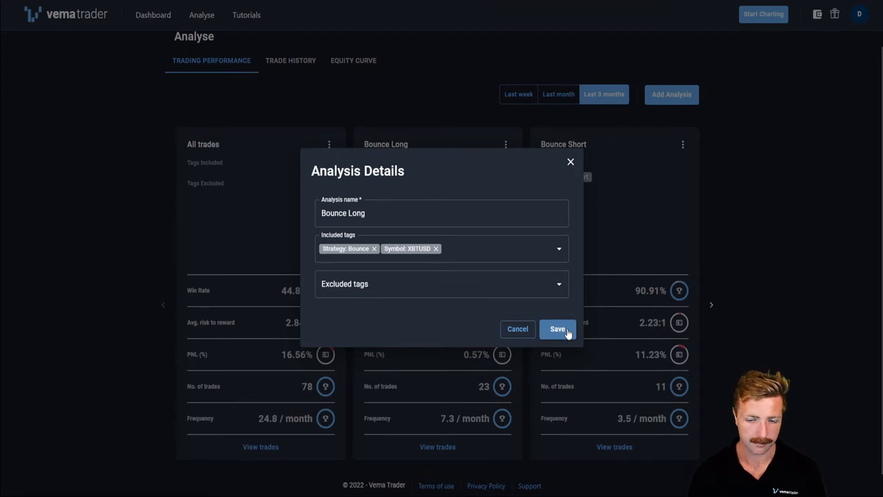
{"action": "left_click", "coordinate": [559, 330]}
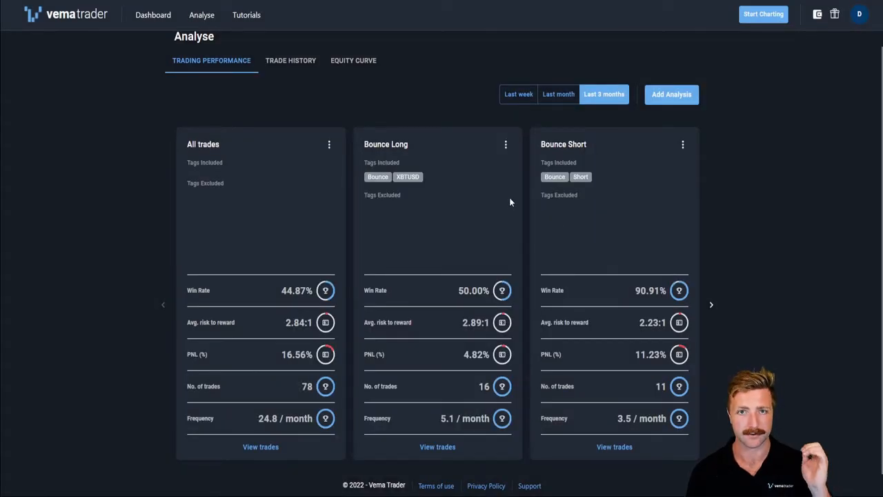
- In the Bounce Short analysis, remove "Direction: Short" from the included tags and add "Symbol: XBTUSD" to the excluded tags
{"action": "left_click", "coordinate": [683, 145]}
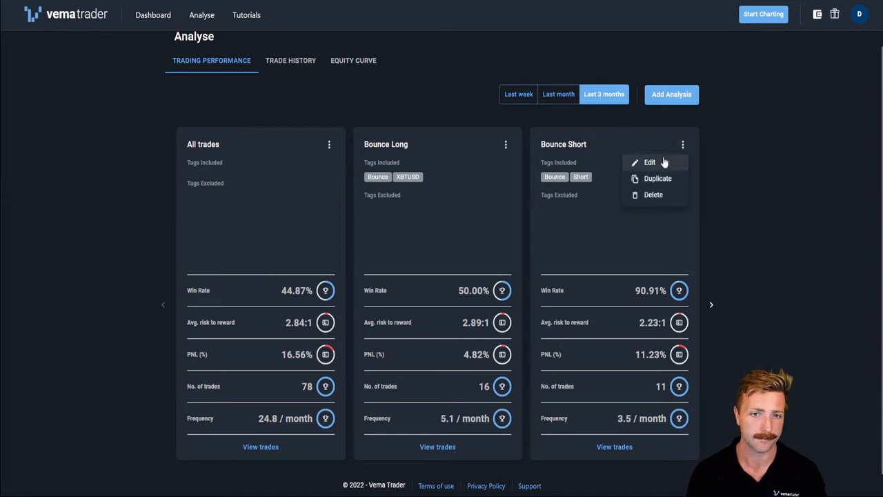
{"action": "left_click", "coordinate": [665, 161]}
{"action": "left_click", "coordinate": [432, 249]}
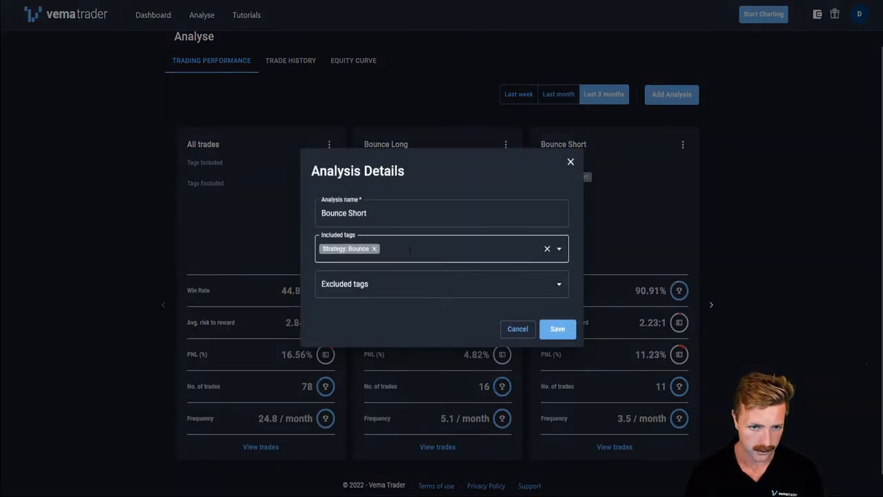
{"action": "left_click", "coordinate": [410, 250]}
{"action": "left_click", "coordinate": [583, 235]}
{"action": "left_click", "coordinate": [427, 283]}
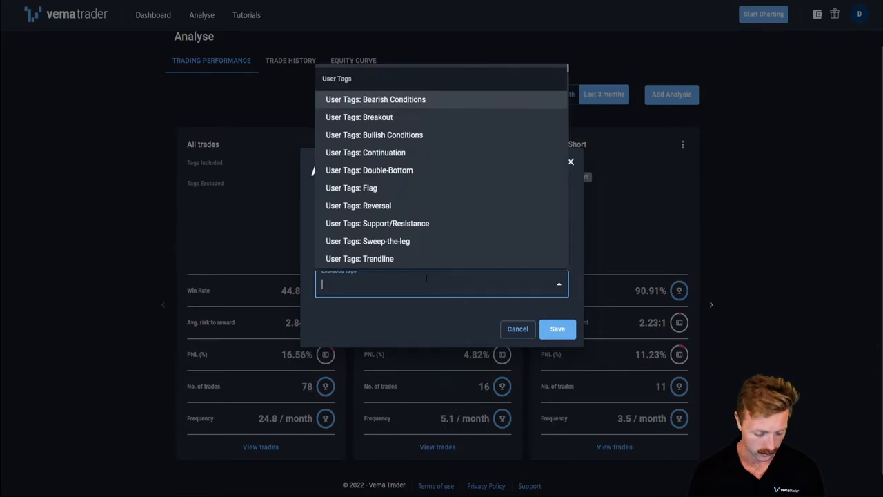
{"action": "type", "text": "XBTUSD"}
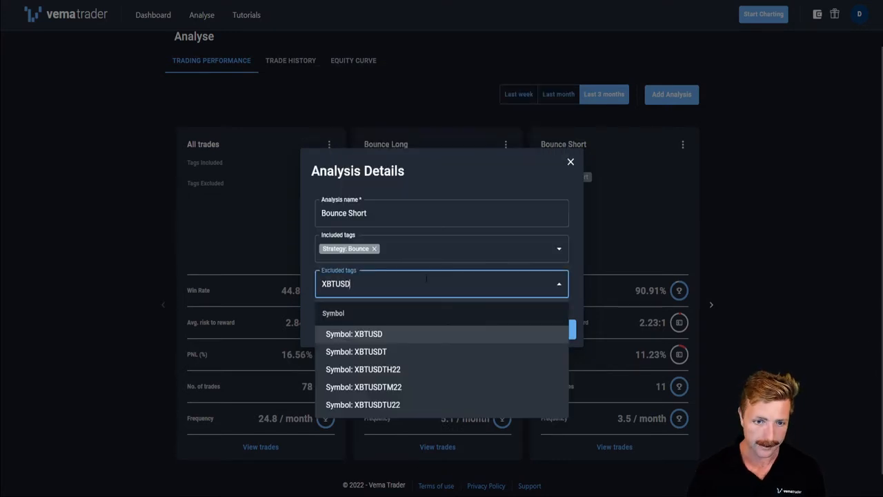
{"action": "left_click", "coordinate": [392, 338]}
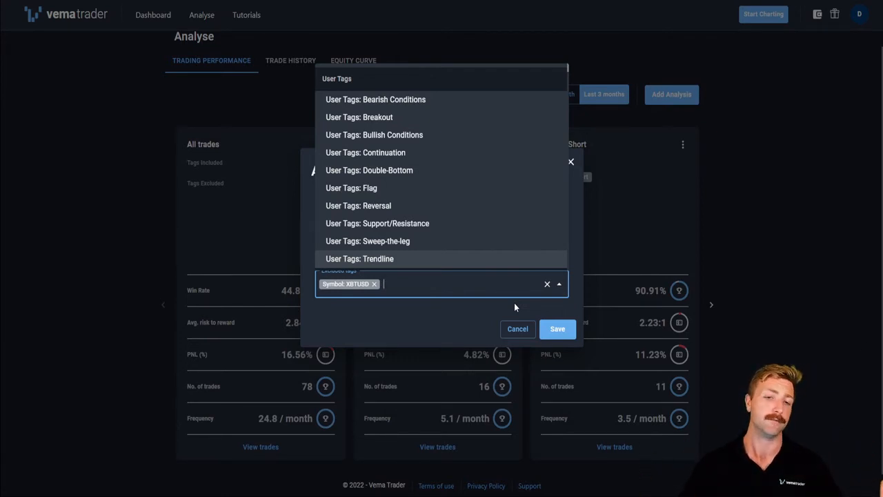
{"action": "left_click", "coordinate": [581, 283]}
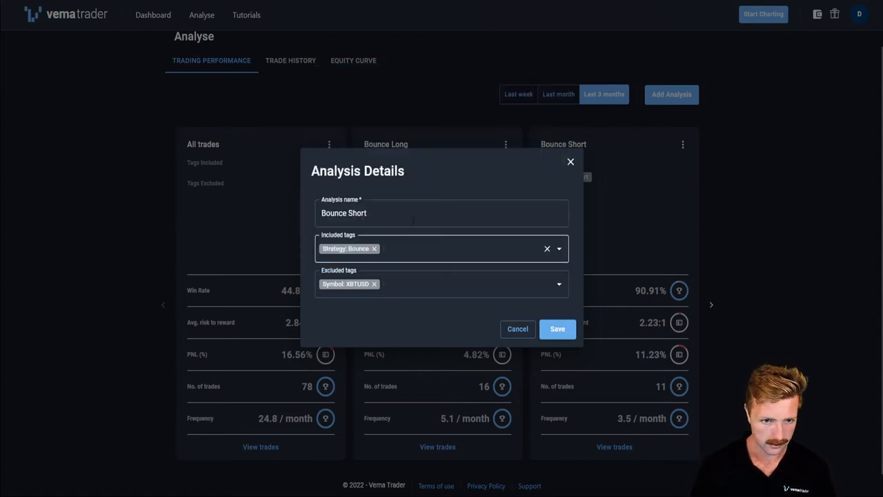
- Rename the Bounce Short analysis "Bounce Alts" and save it
{"action": "double_click", "coordinate": [413, 222]}
{"action": "key", "text": "BackSpace"}
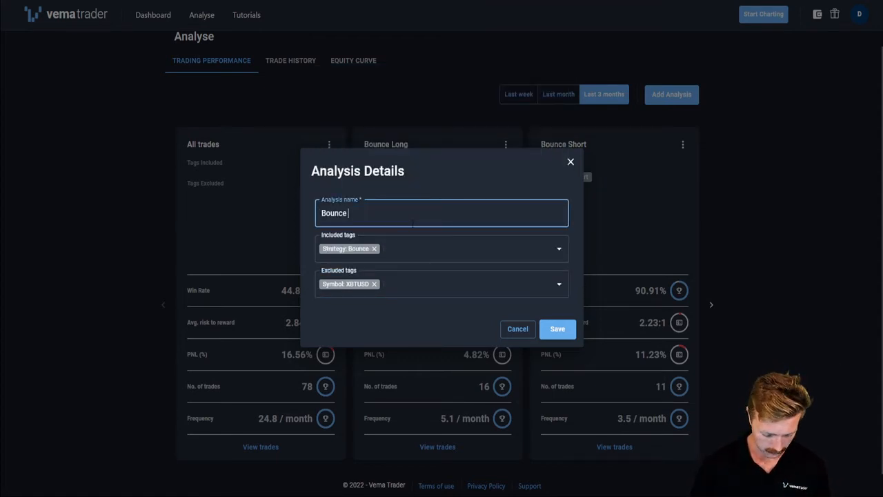
{"action": "type", "text": "Alts"}
{"action": "left_click", "coordinate": [558, 329]}
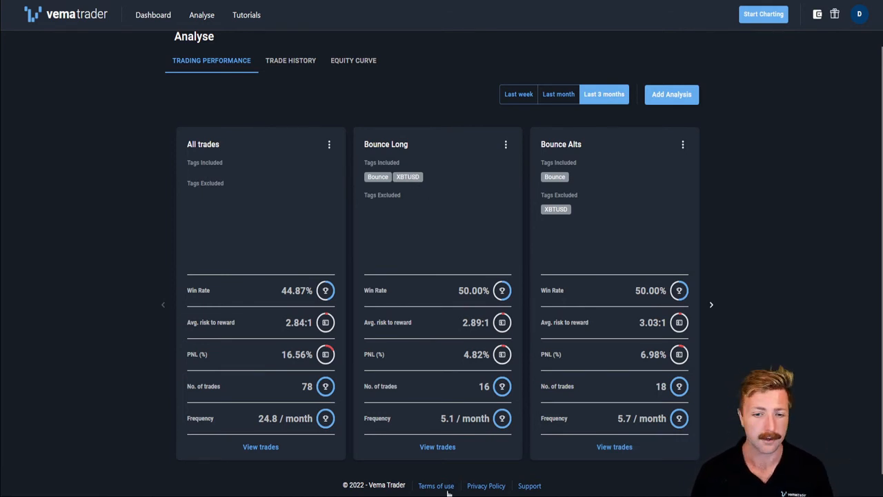
- Examine the individual trades behind the Bounce Long analysis and return to the trading performance overview
{"action": "left_click", "coordinate": [444, 450]}
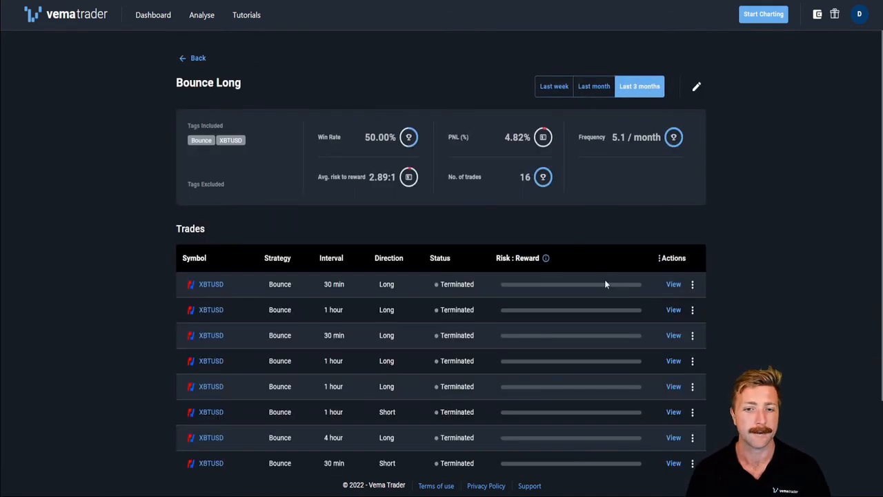
{"action": "scroll", "coordinate": [410, 343], "scroll_direction": "down", "scroll_amount": 2}
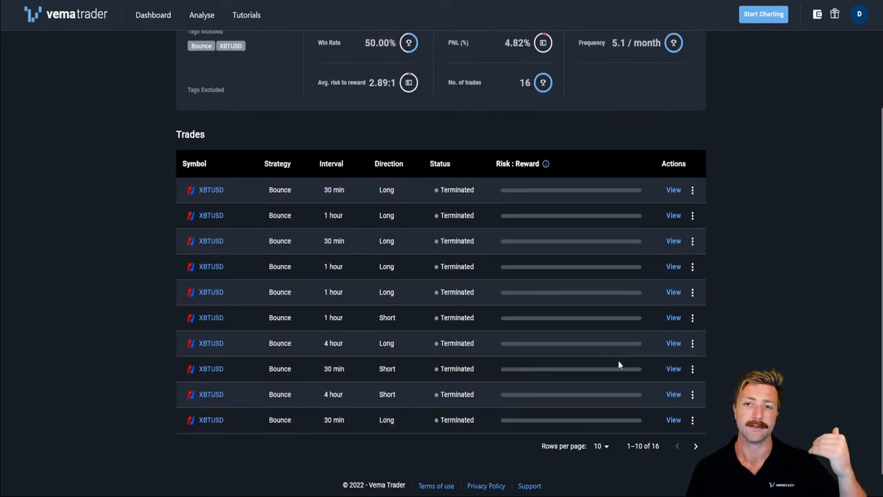
{"action": "scroll", "coordinate": [723, 269], "scroll_direction": "up", "scroll_amount": 2}
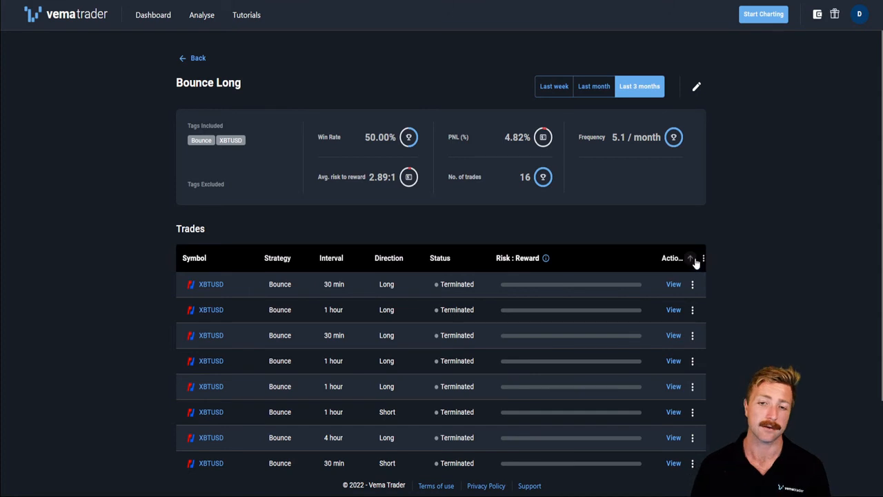
{"action": "left_click", "coordinate": [187, 59]}
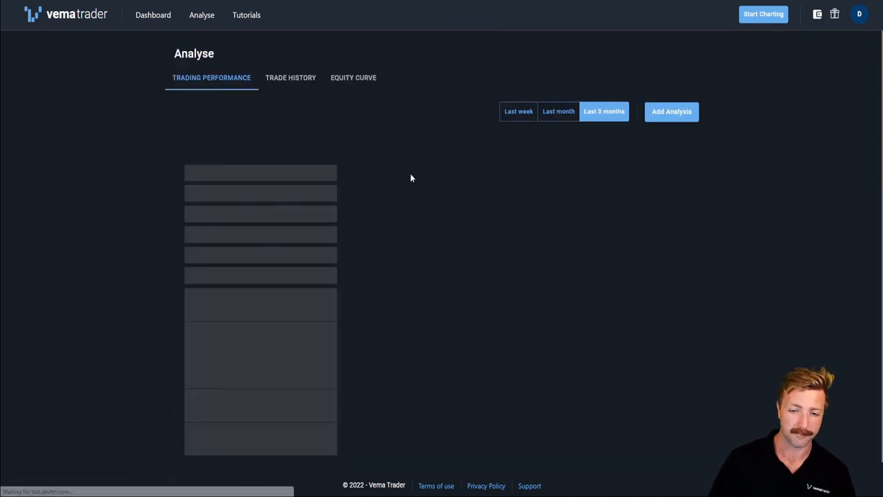
{"action": "scroll", "coordinate": [454, 358], "scroll_direction": "down", "scroll_amount": 1}
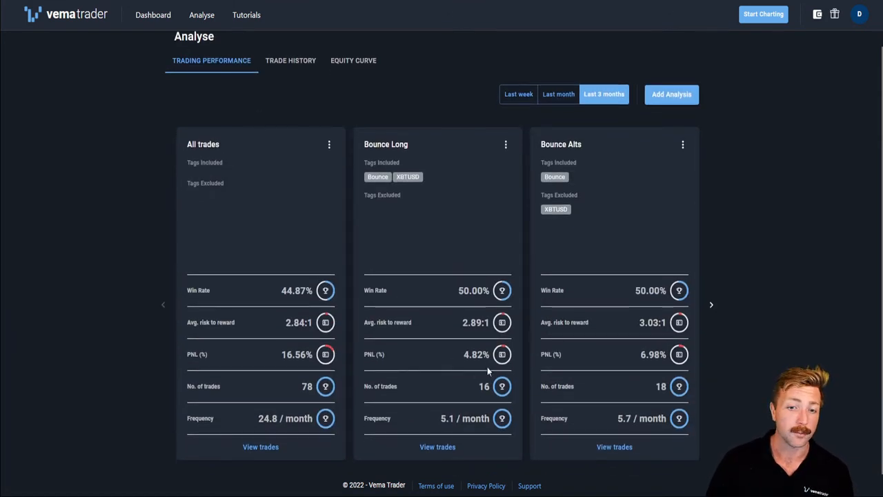
{"action": "left_click", "coordinate": [446, 447]}
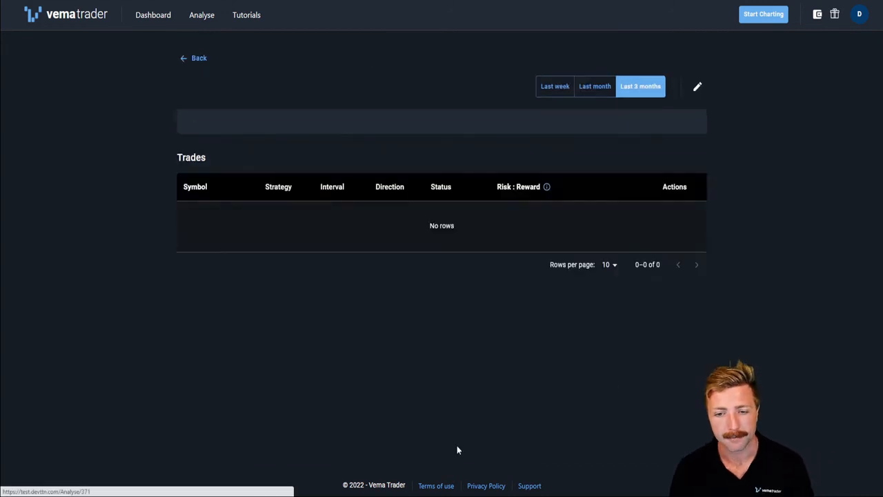
{"action": "scroll", "coordinate": [686, 290], "scroll_direction": "down", "scroll_amount": 1}
{"action": "scroll", "coordinate": [572, 266], "scroll_direction": "up", "scroll_amount": 1}
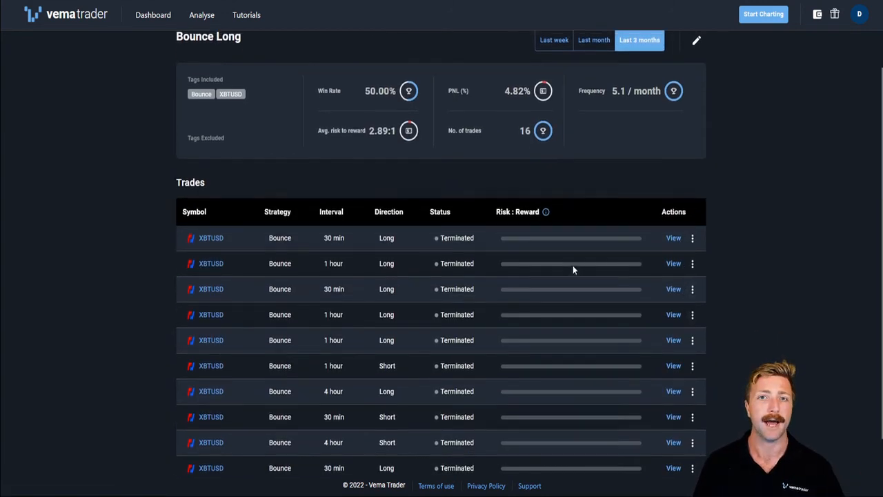
{"action": "scroll", "coordinate": [295, 279], "scroll_direction": "down", "scroll_amount": 2}
{"action": "scroll", "coordinate": [220, 304], "scroll_direction": "up", "scroll_amount": 2}
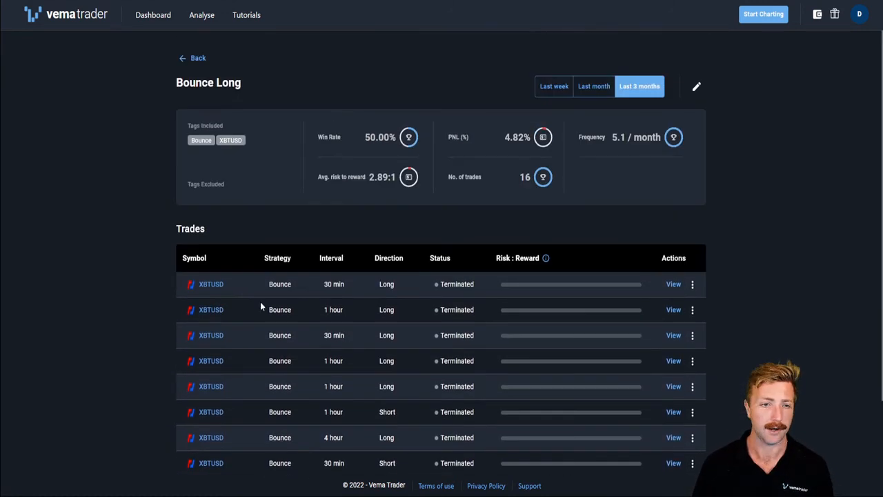
{"action": "left_click", "coordinate": [186, 61]}
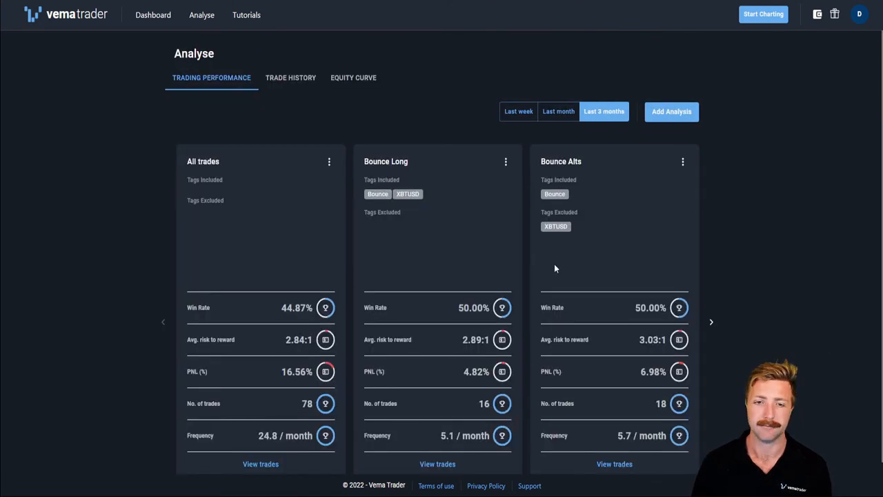
{"action": "scroll", "coordinate": [479, 300], "scroll_direction": "down", "scroll_amount": 1}
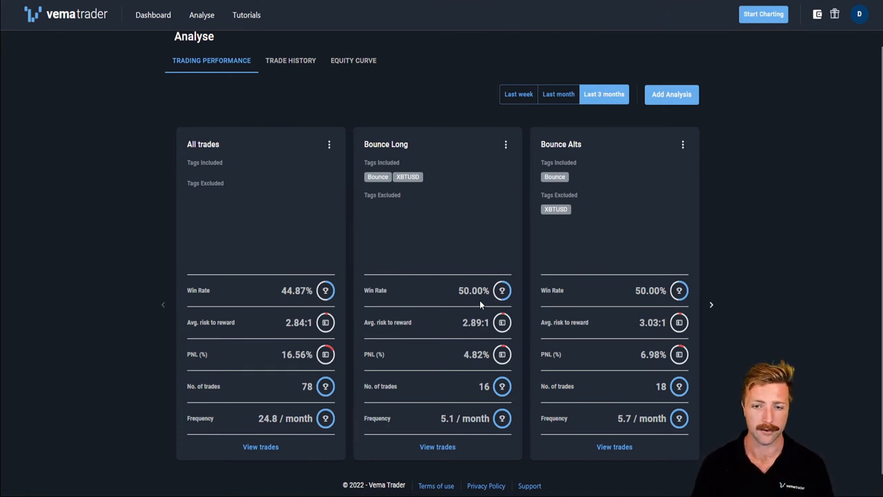
- View the trade history and the wallet balance equity curve, finishing on the trading performance overview
{"action": "left_click", "coordinate": [286, 61]}
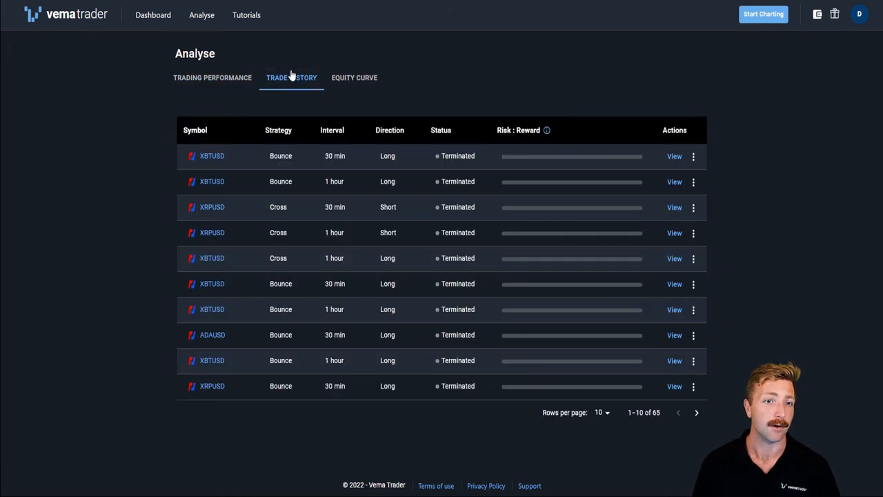
{"action": "left_click", "coordinate": [350, 83]}
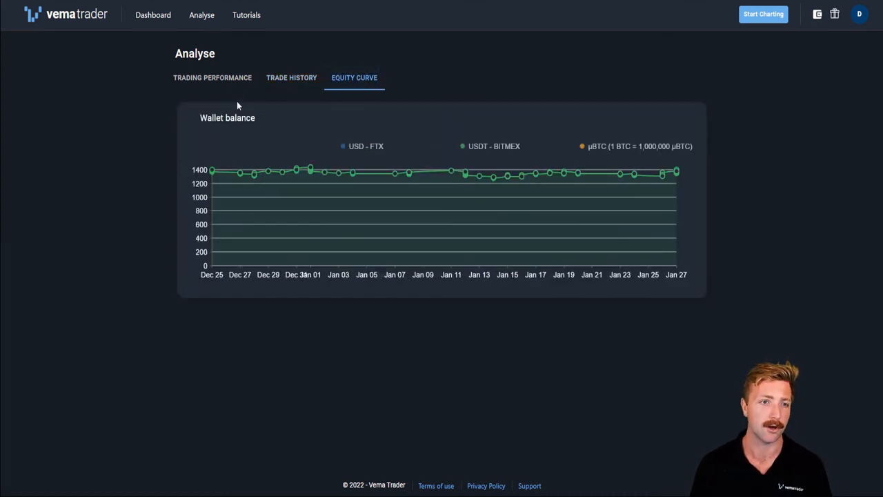
{"action": "left_click", "coordinate": [234, 80]}
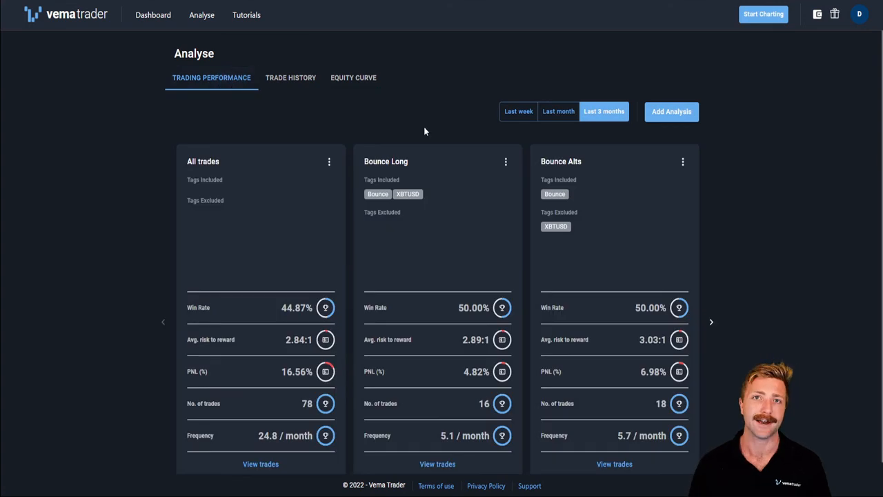